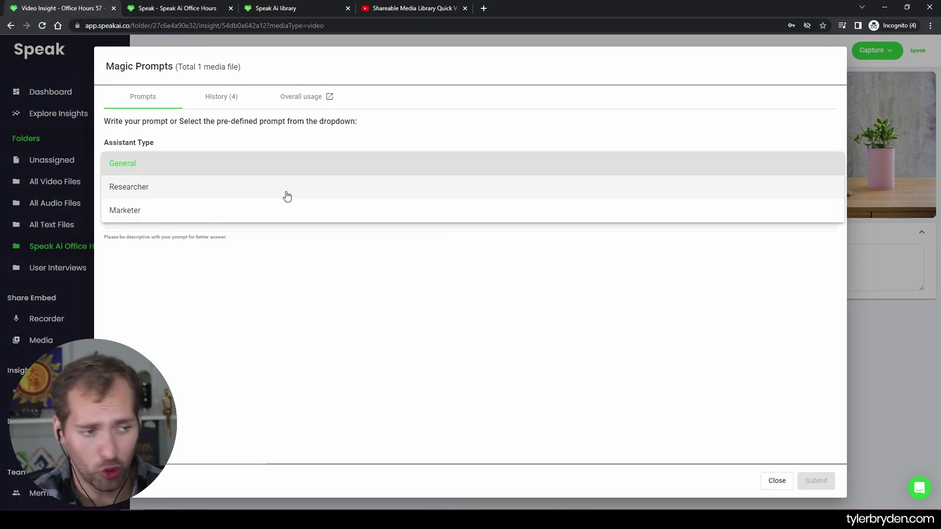
# Examine the predefined Magic Prompts offered for the General assistant type.
pyautogui.click(284, 225)
pyautogui.click(275, 220)
pyautogui.scroll(-3, 315, 273)
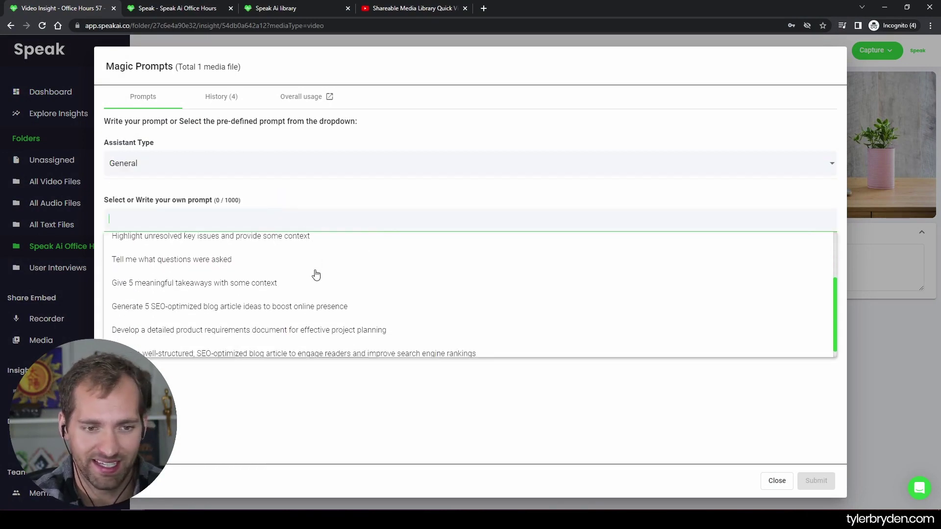
pyautogui.scroll(3, 321, 288)
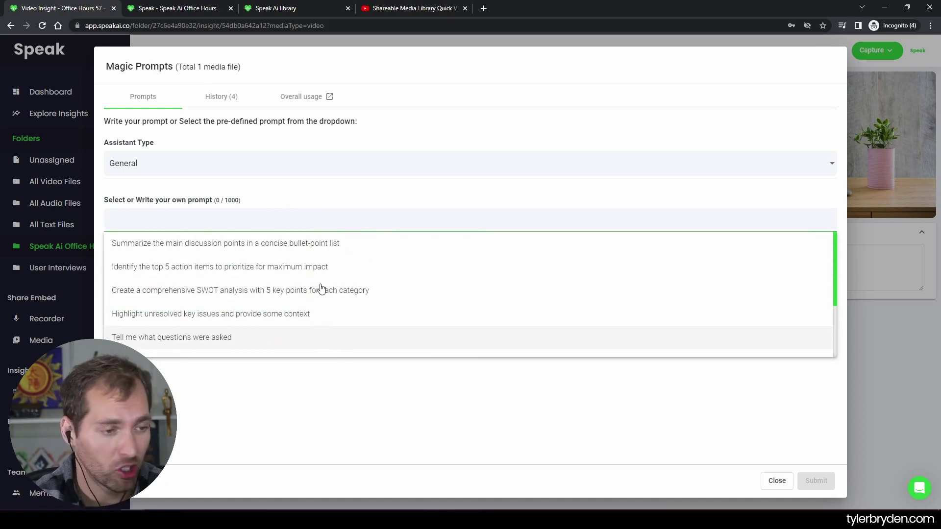
pyautogui.click(400, 404)
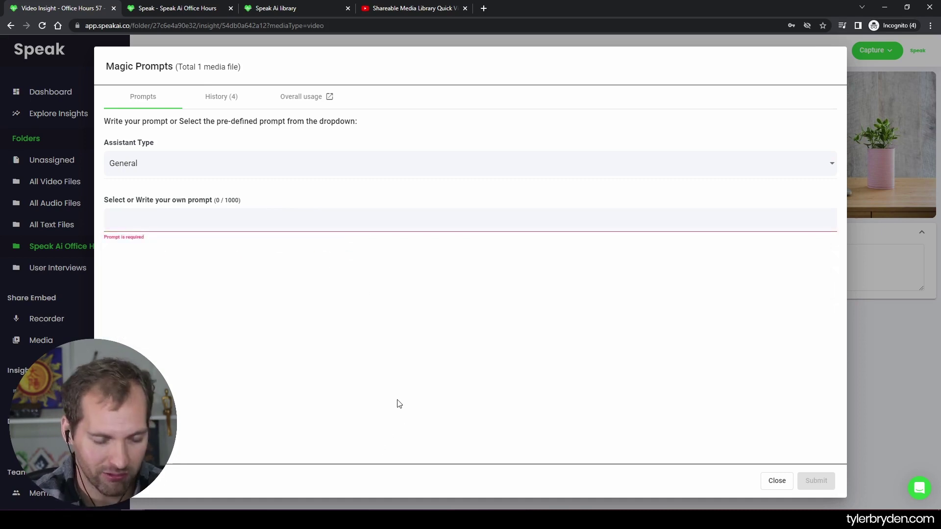
# Review the prompt history and its saved answers for this recording, and close Magic Prompts.
pyautogui.click(239, 100)
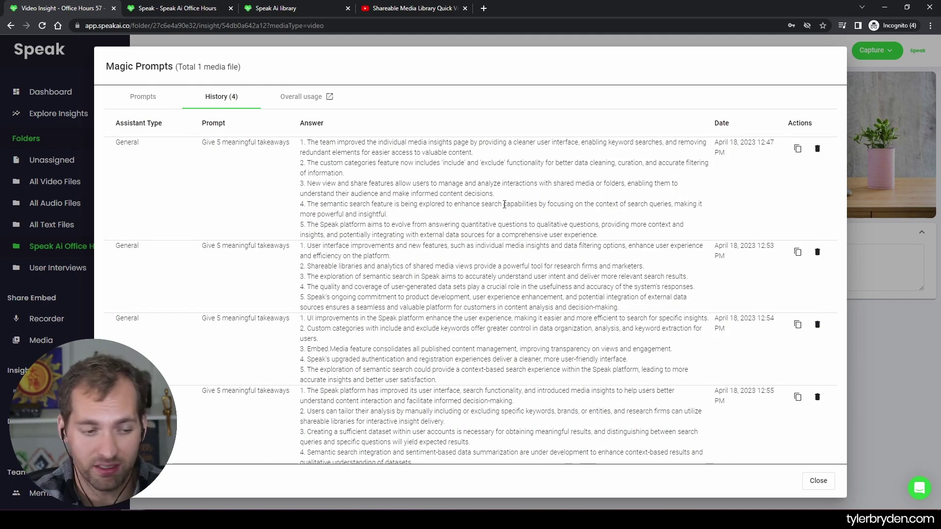
pyautogui.scroll(-1, 571, 276)
pyautogui.scroll(1, 572, 277)
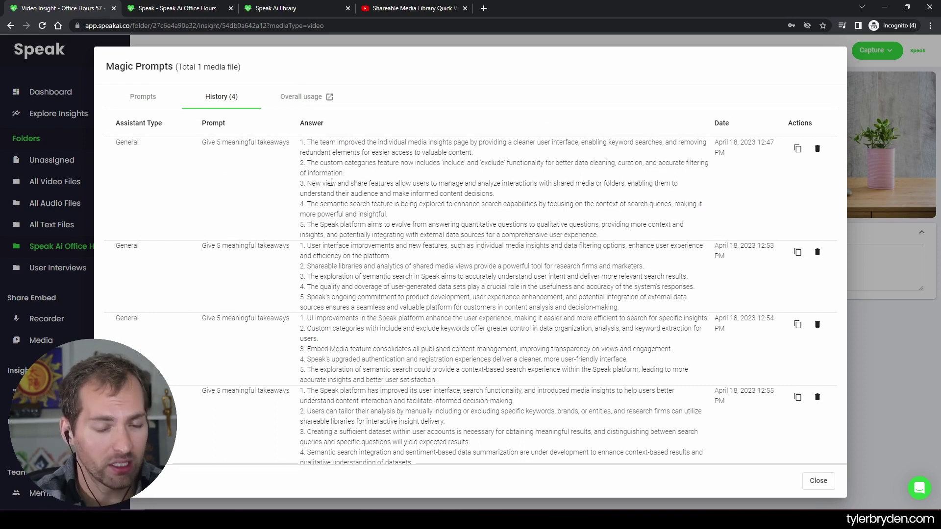
pyautogui.click(413, 6)
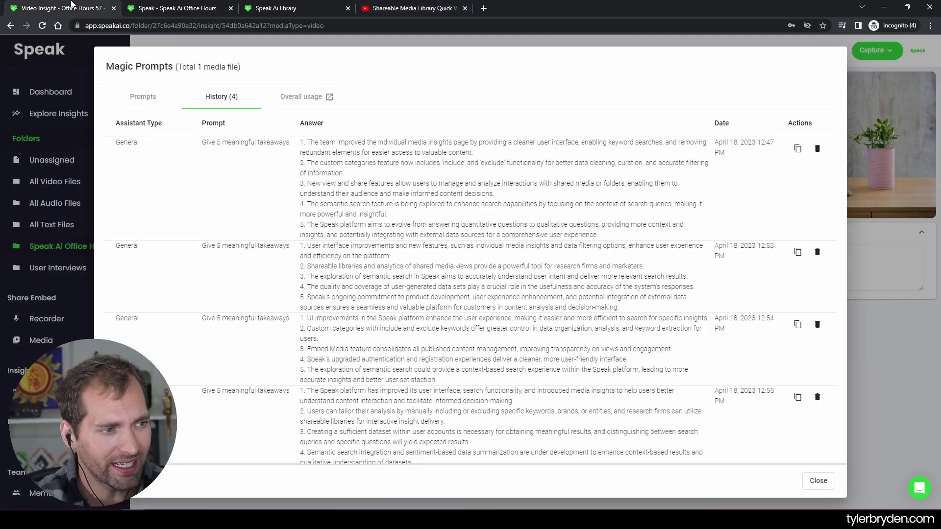
pyautogui.click(73, 7)
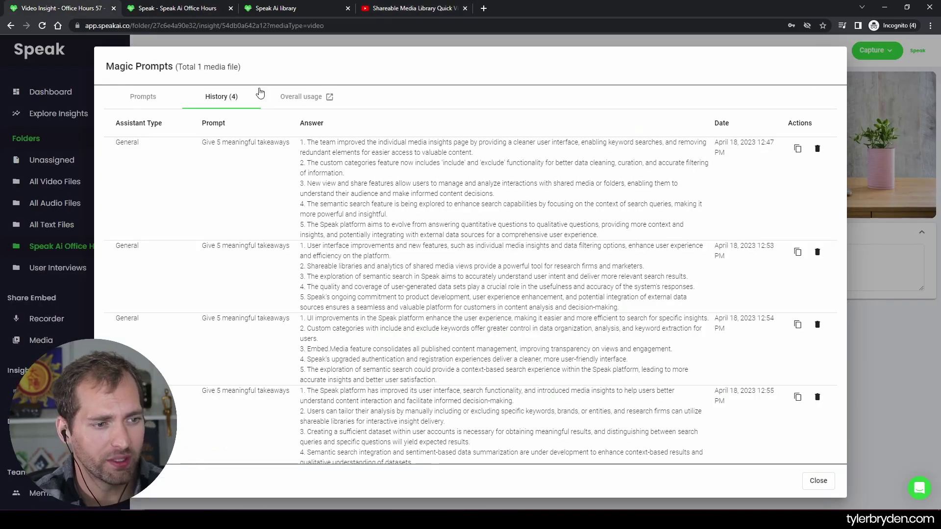
pyautogui.click(819, 481)
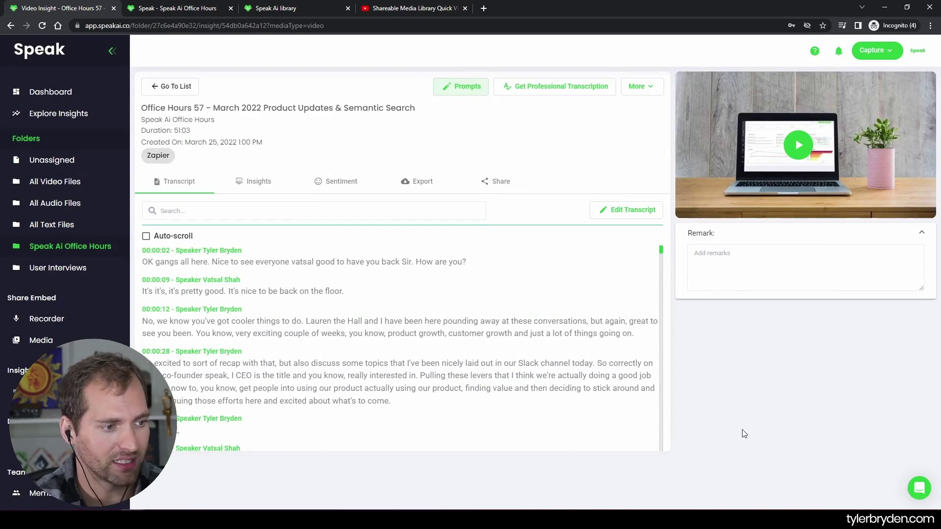
# Select the Speak Ai Office Hours folder in the full folder list and open its embed sharing settings.
pyautogui.click(77, 248)
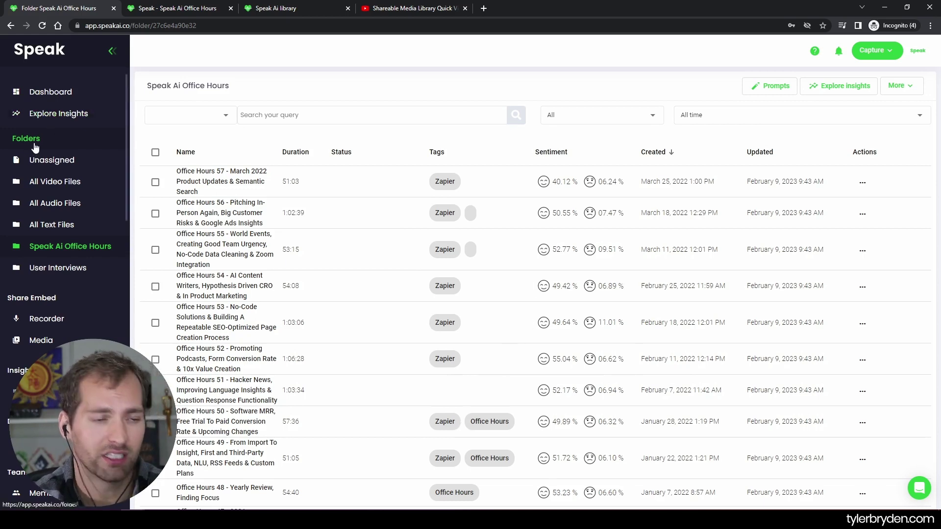
pyautogui.click(35, 145)
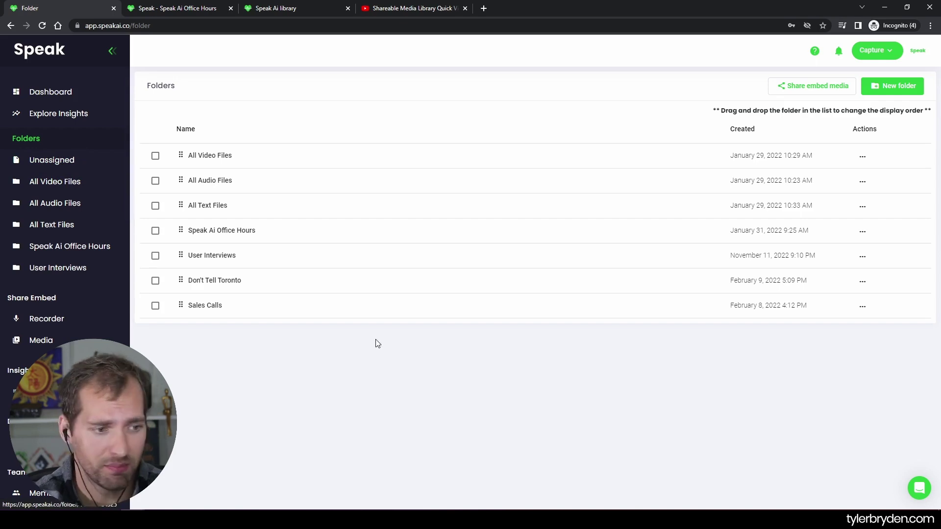
pyautogui.click(155, 230)
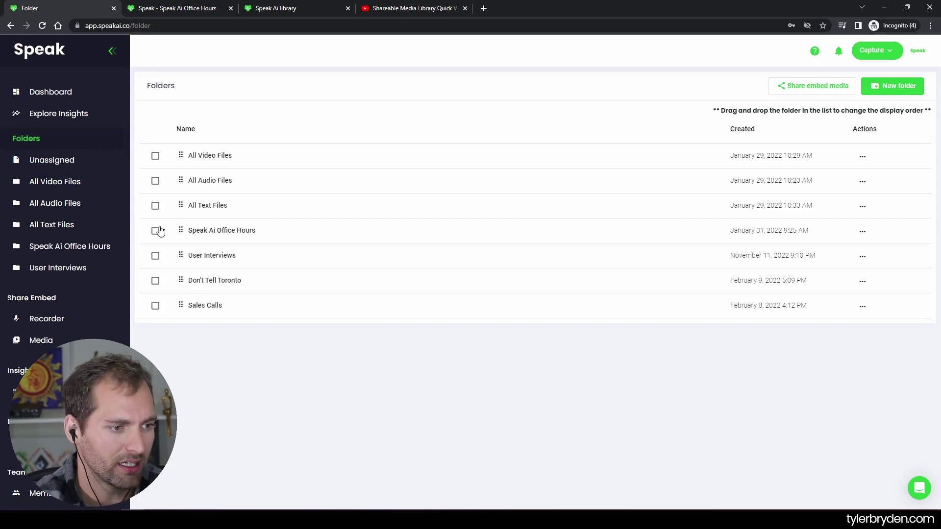
pyautogui.click(799, 88)
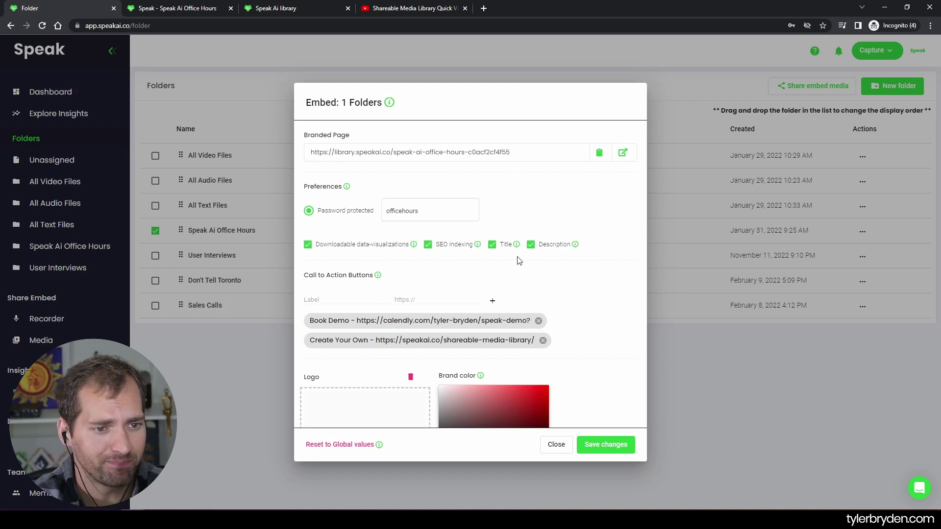
# Review the folder's embed settings, including preferences, call-to-action buttons, logo and brand color.
pyautogui.scroll(-2, 529, 265)
pyautogui.scroll(2, 529, 265)
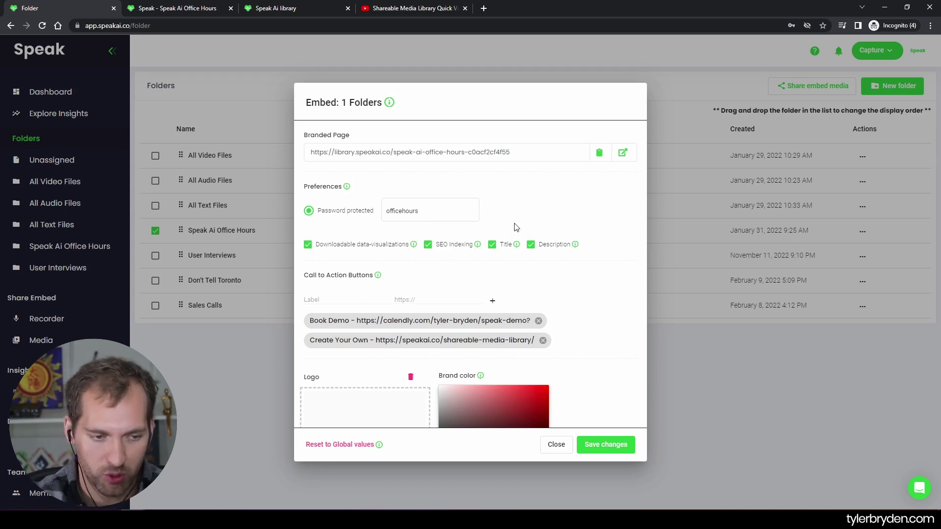
pyautogui.scroll(-1, 549, 269)
pyautogui.scroll(-1, 549, 268)
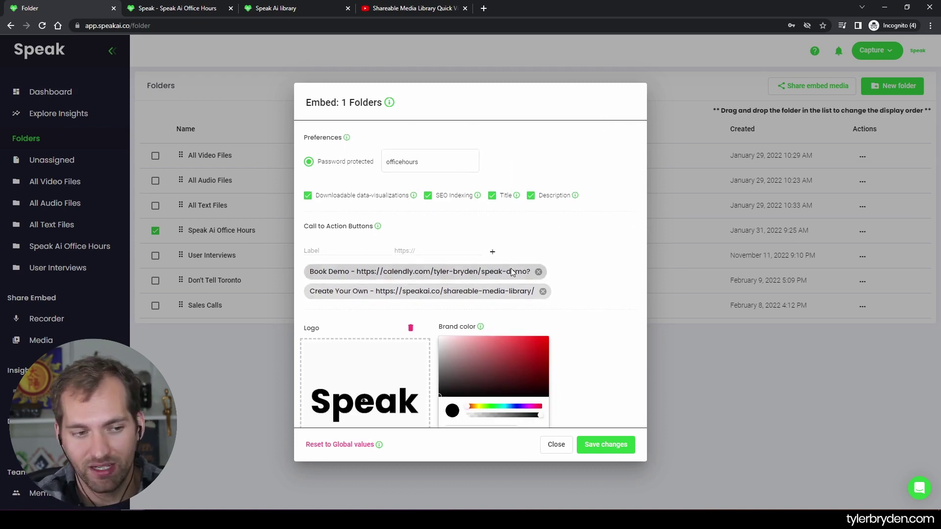
pyautogui.scroll(-1, 552, 245)
pyautogui.scroll(-1, 551, 244)
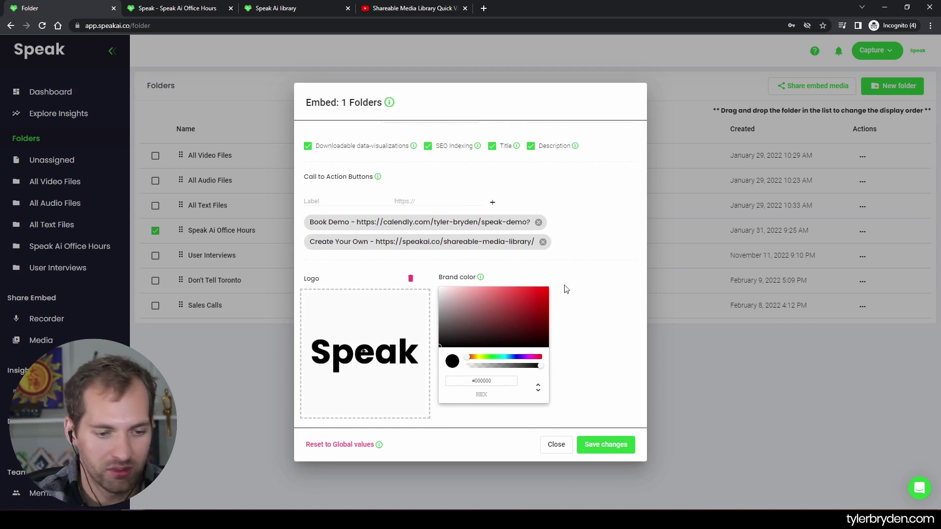
pyautogui.scroll(2, 569, 328)
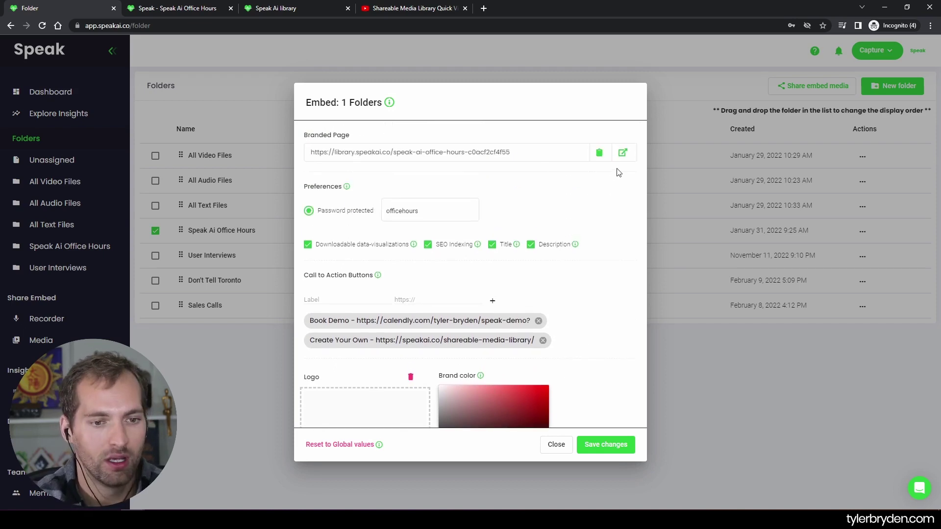
# Open the folder's branded library page and set the analytics date range to All time.
pyautogui.click(617, 149)
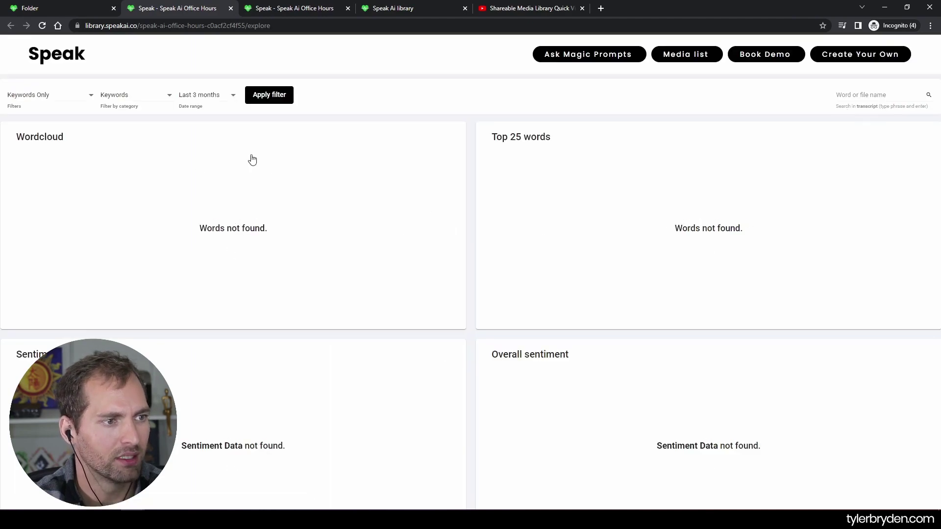
pyautogui.click(194, 98)
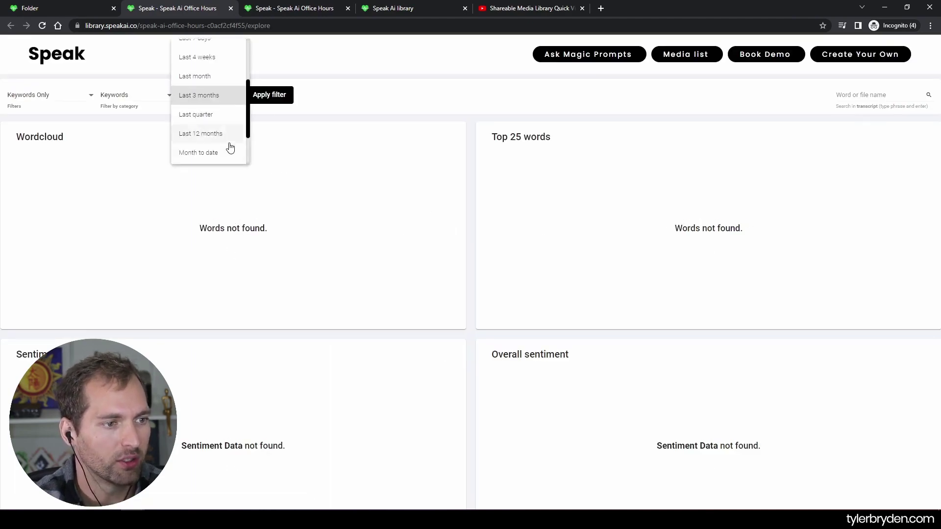
pyautogui.scroll(5, 228, 142)
pyautogui.click(231, 52)
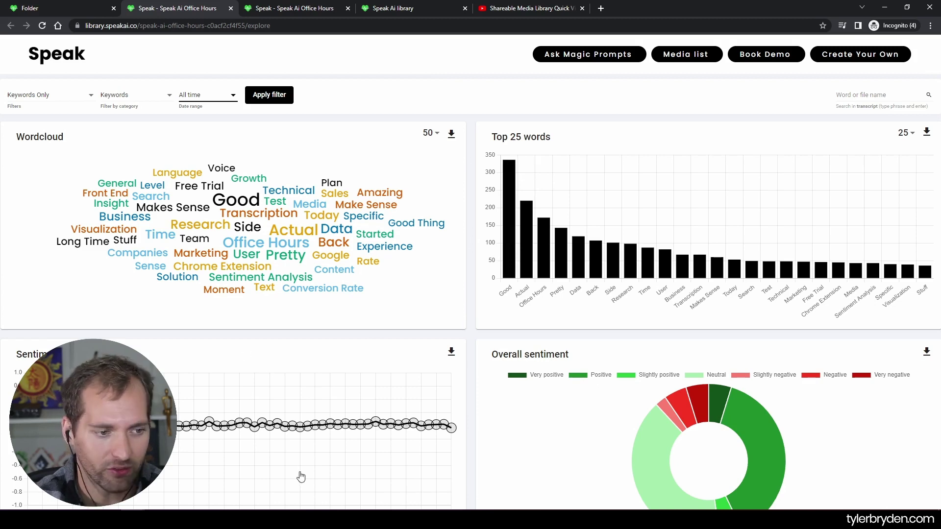
# Explore the word cloud term Transcription and expand its mentions in Office Hours 54.
pyautogui.click(269, 219)
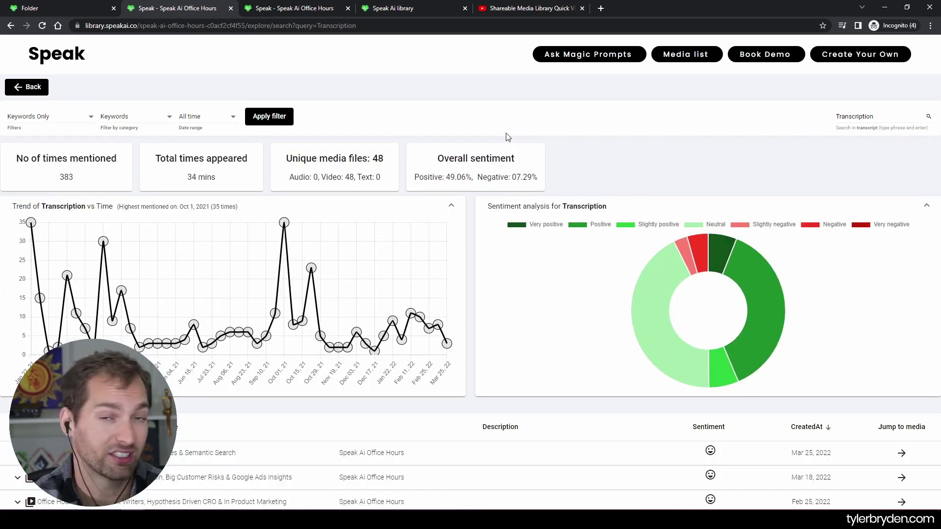
pyautogui.scroll(-2, 508, 137)
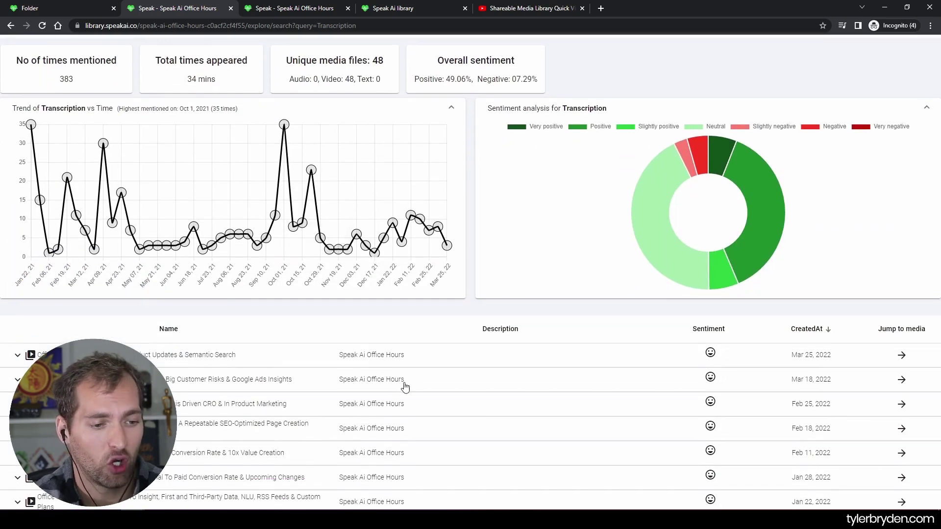
pyautogui.scroll(1, 412, 356)
pyautogui.scroll(-1, 412, 358)
pyautogui.scroll(1, 411, 357)
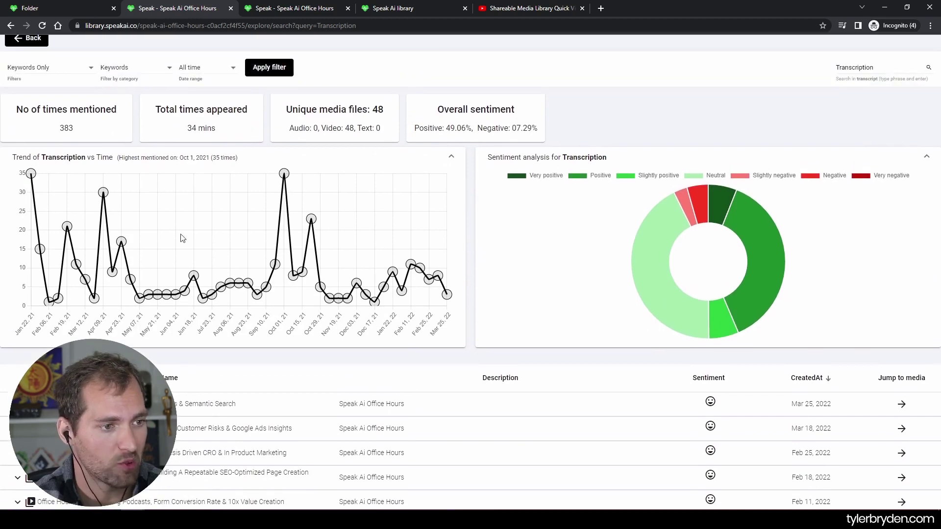
pyautogui.scroll(-3, 527, 301)
pyautogui.click(510, 312)
pyautogui.scroll(-2, 244, 331)
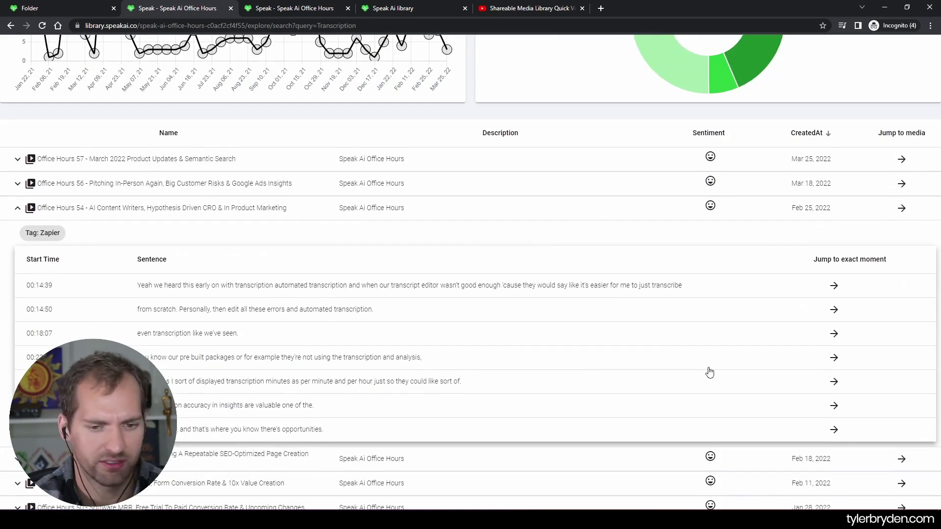
# Jump to the 00:18:07 mention in Office Hours 54, pause the video and return to the library analytics.
pyautogui.click(833, 333)
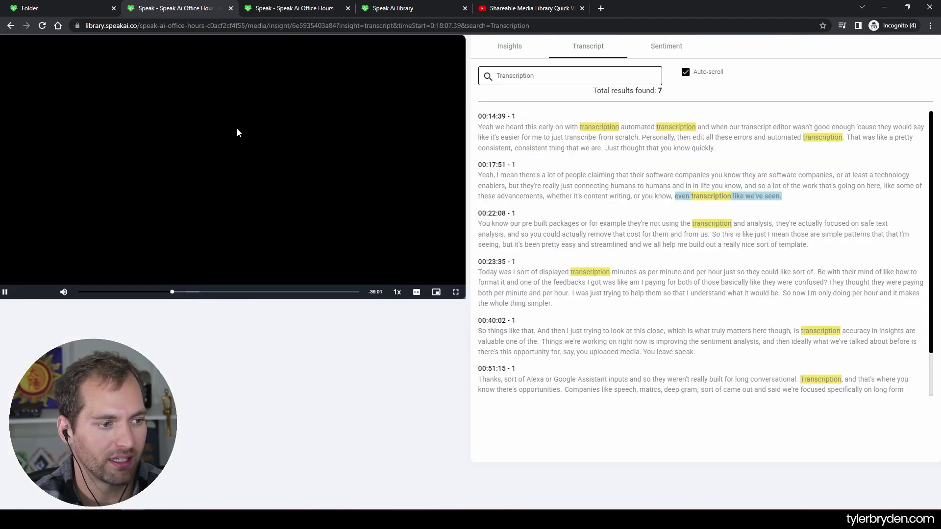
pyautogui.click(238, 133)
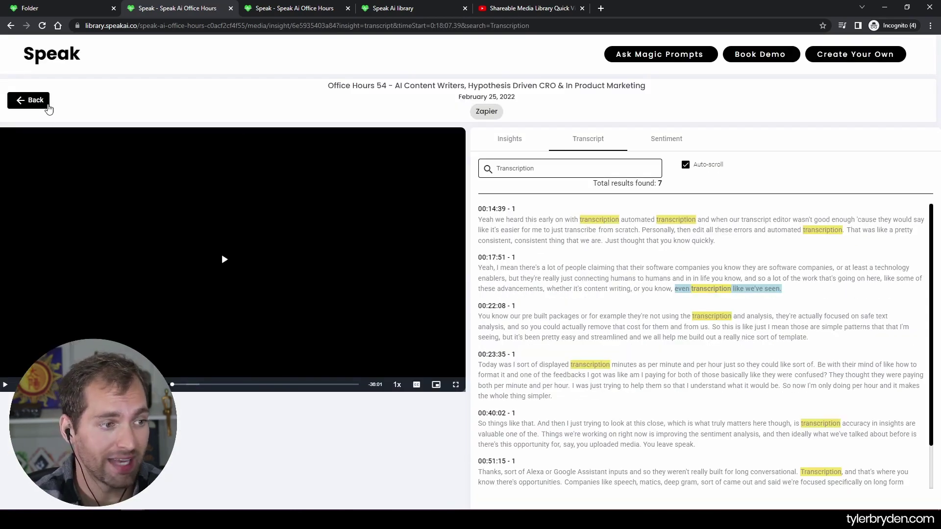
pyautogui.click(48, 101)
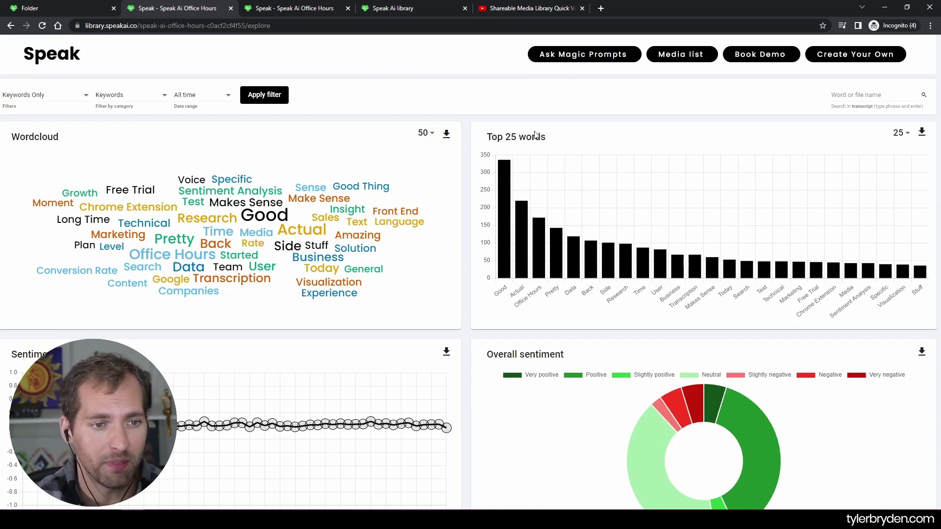
# Open the library's Magic Prompts answer summarizing the main discussion points and expand its Office Hours 39 reference.
pyautogui.click(558, 64)
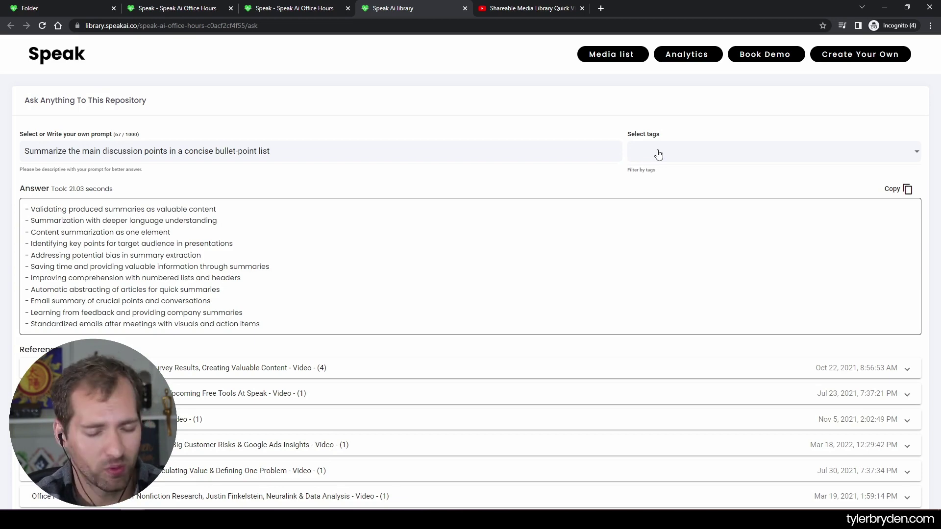
pyautogui.click(658, 121)
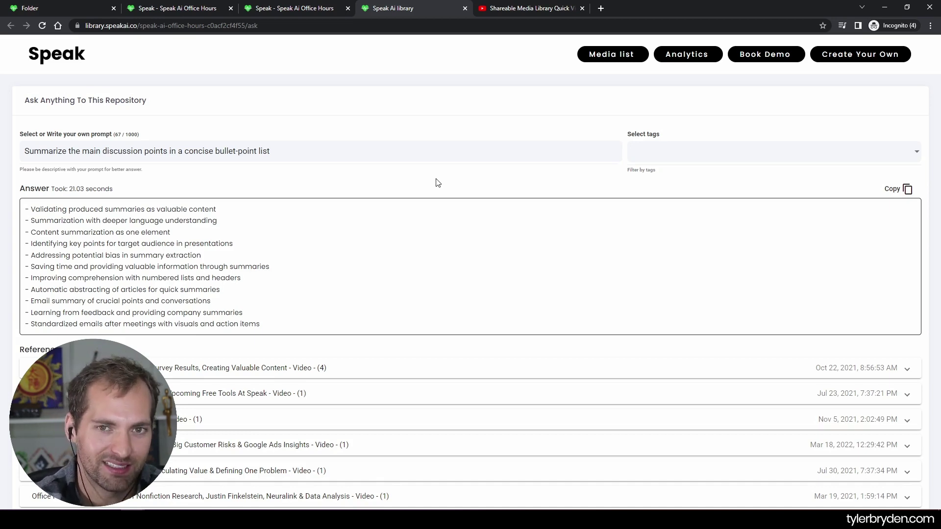
pyautogui.scroll(-2, 438, 183)
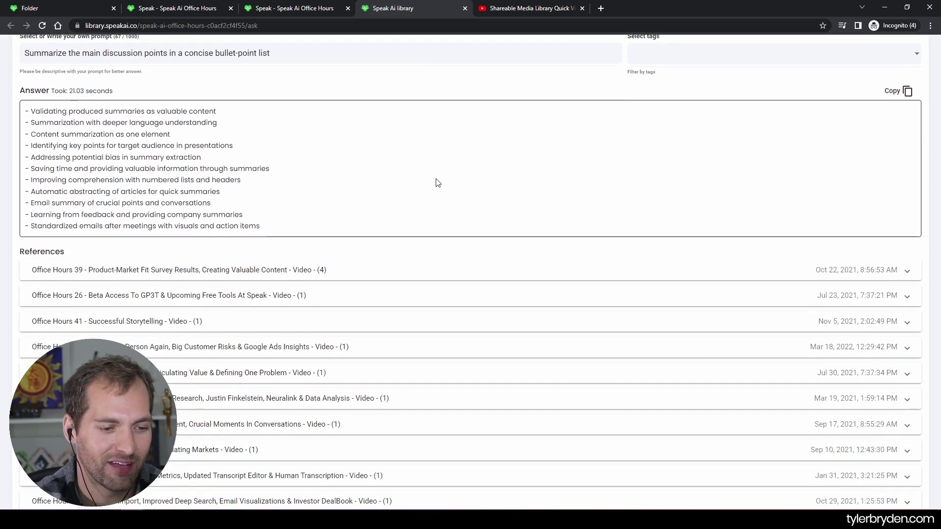
pyautogui.click(362, 280)
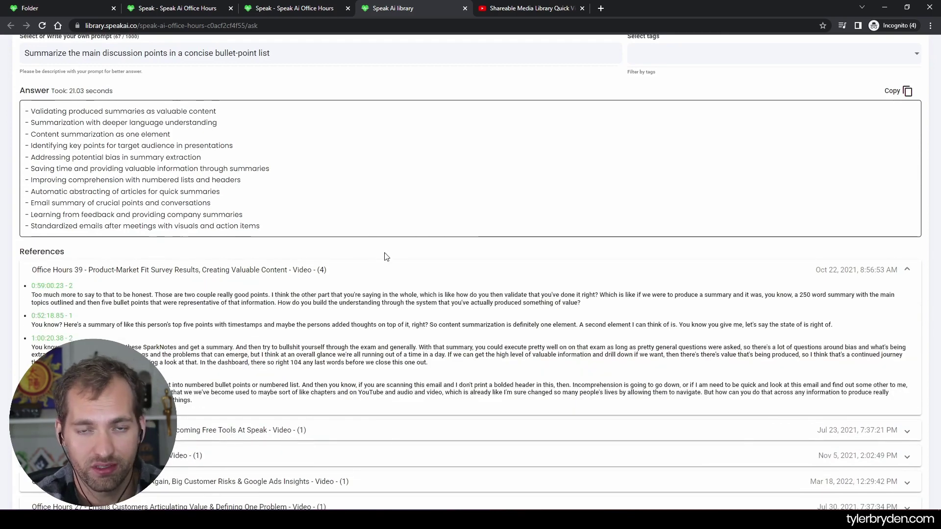
pyautogui.scroll(1, 386, 254)
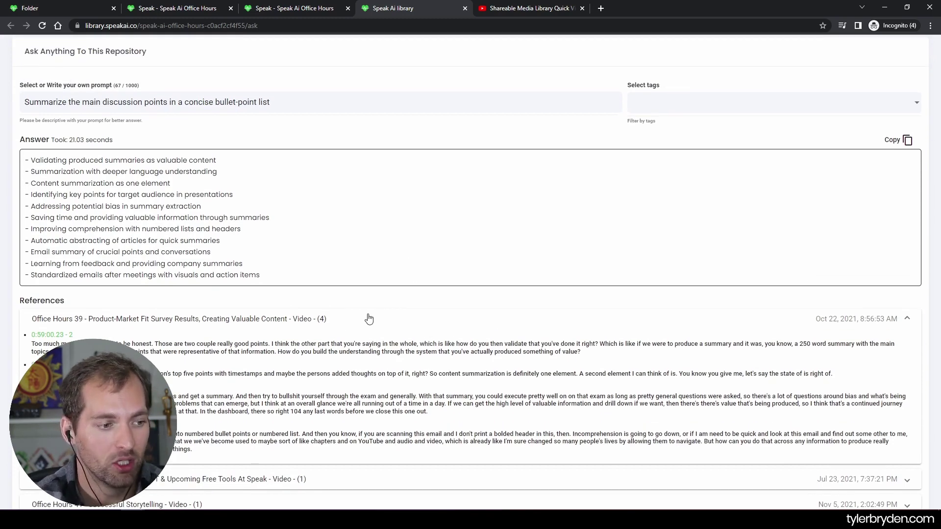
pyautogui.scroll(-1, 367, 319)
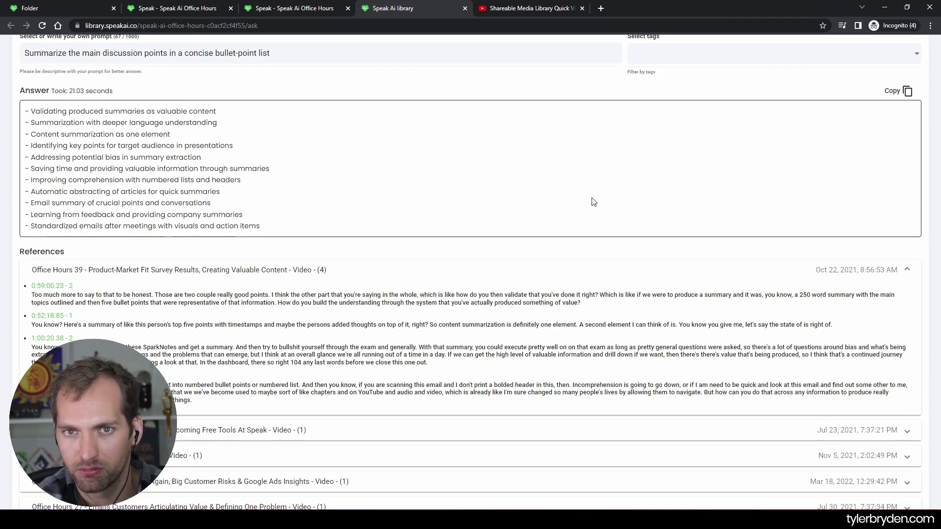
pyautogui.scroll(1, 590, 201)
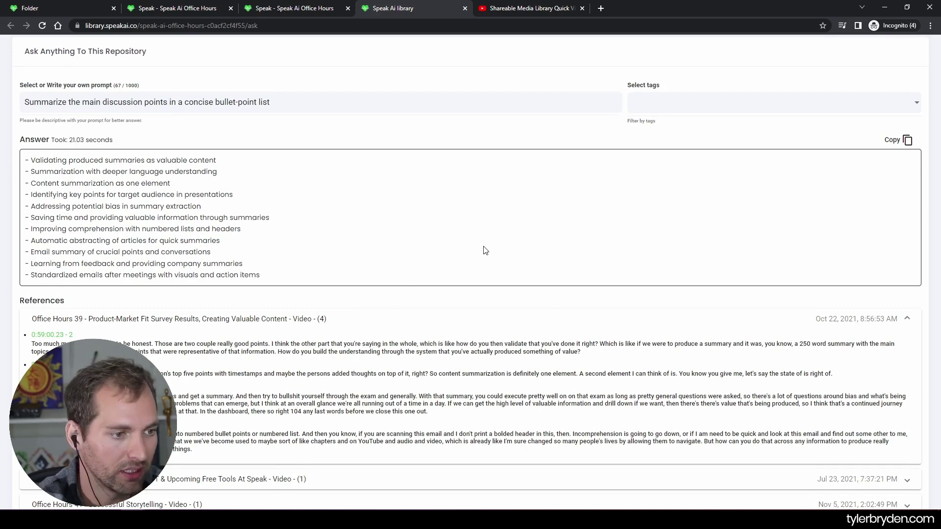
# Expand the Office Hours 26 reference and open the 1:00:20.38 moment cited from Office Hours 39.
pyautogui.scroll(-3, 484, 251)
pyautogui.click(318, 336)
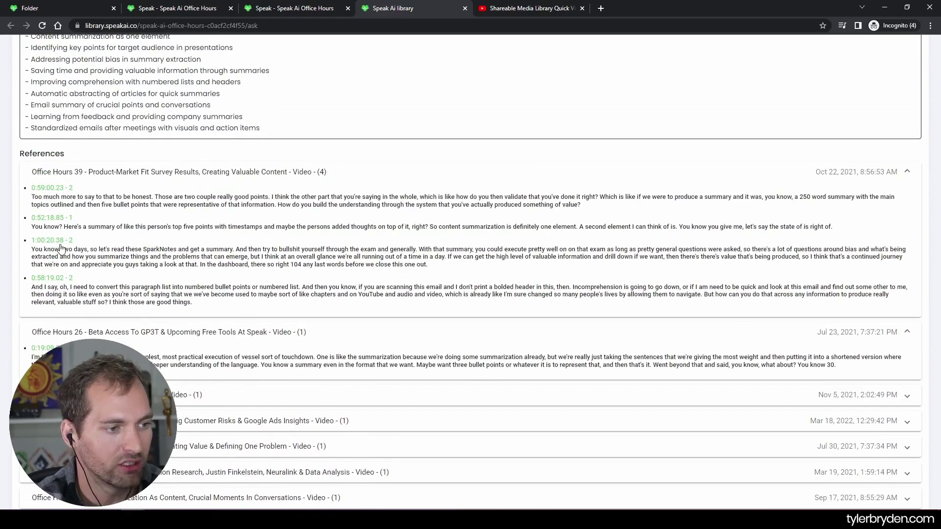
pyautogui.click(49, 242)
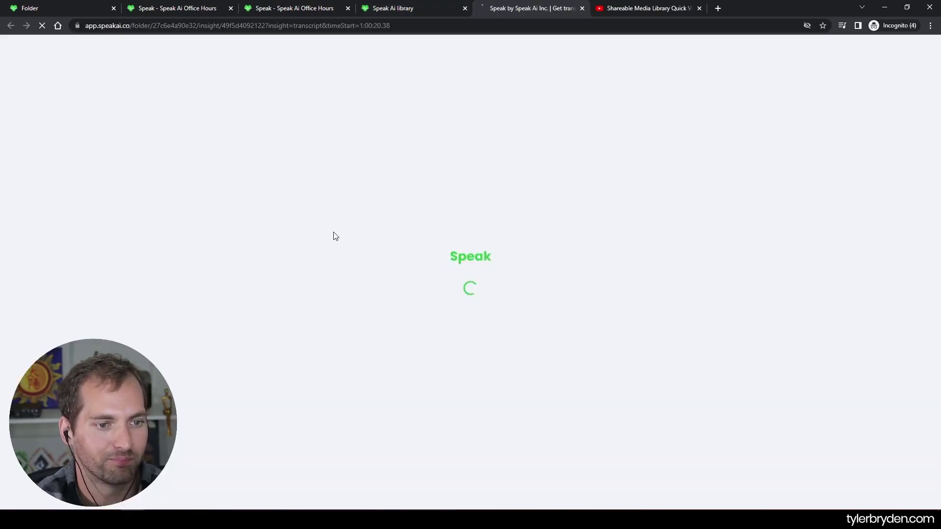
# Close the cited Office Hours 39 video and ask the library "what are the benefits of natural language processing" in place of the previous prompt.
pyautogui.hotkey('ctrl', 'w')
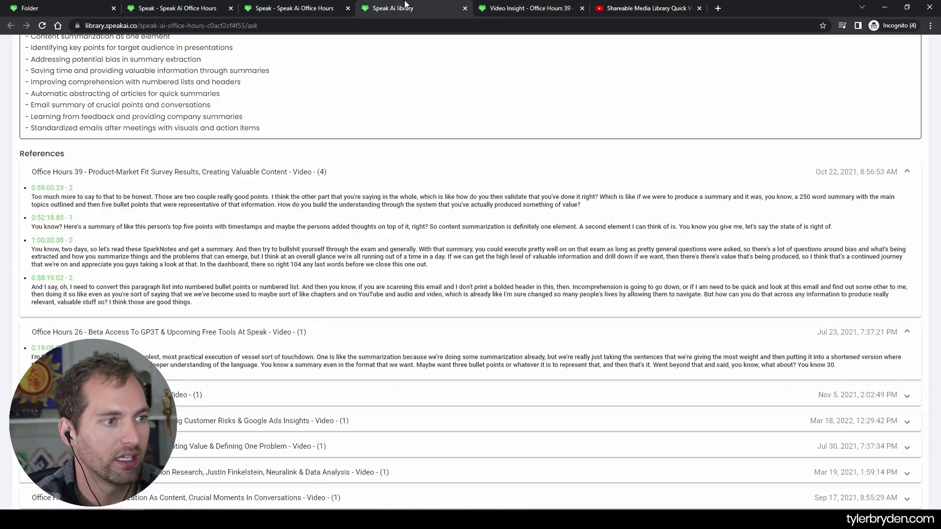
pyautogui.scroll(10, 402, 246)
pyautogui.moveTo(271, 151); pyautogui.dragTo(18, 152)
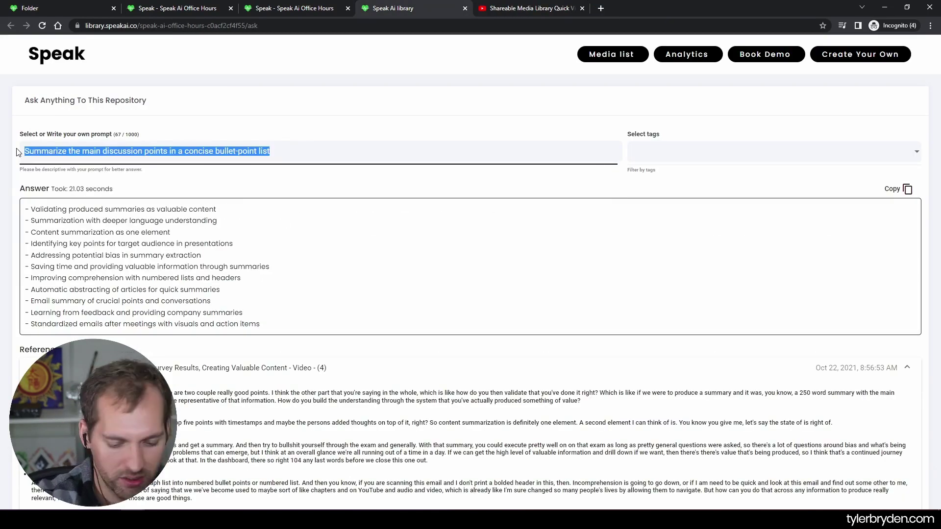
pyautogui.press('BackSpace')
pyautogui.write('what are the ')
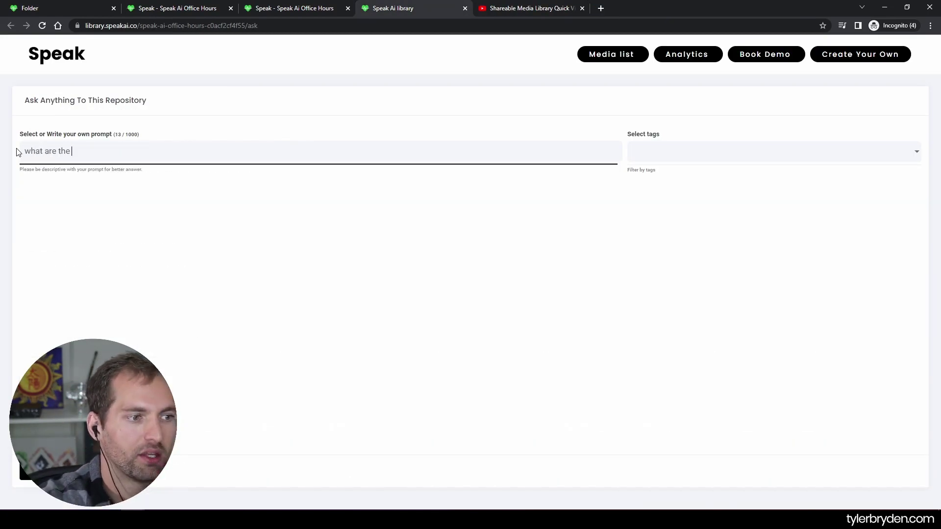
pyautogui.write('benefits of natur')
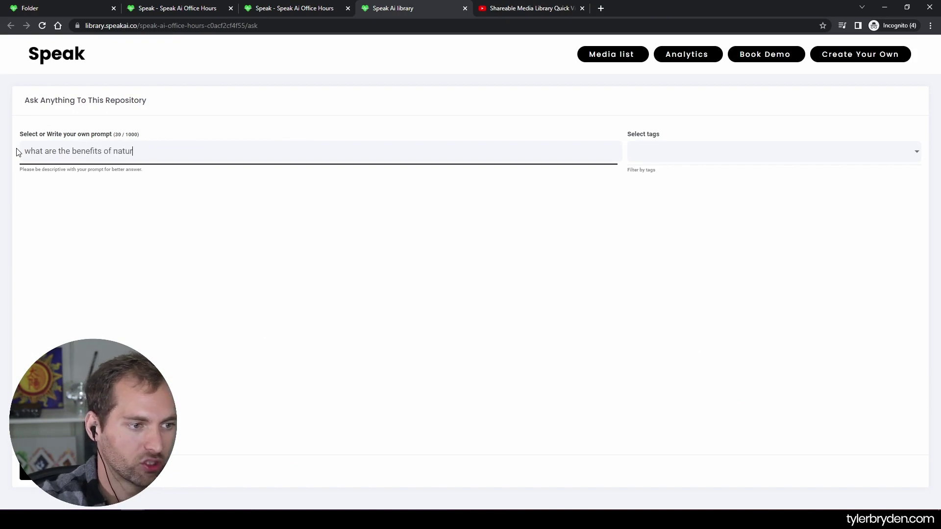
pyautogui.write('al lana')
pyautogui.write('uage processing')
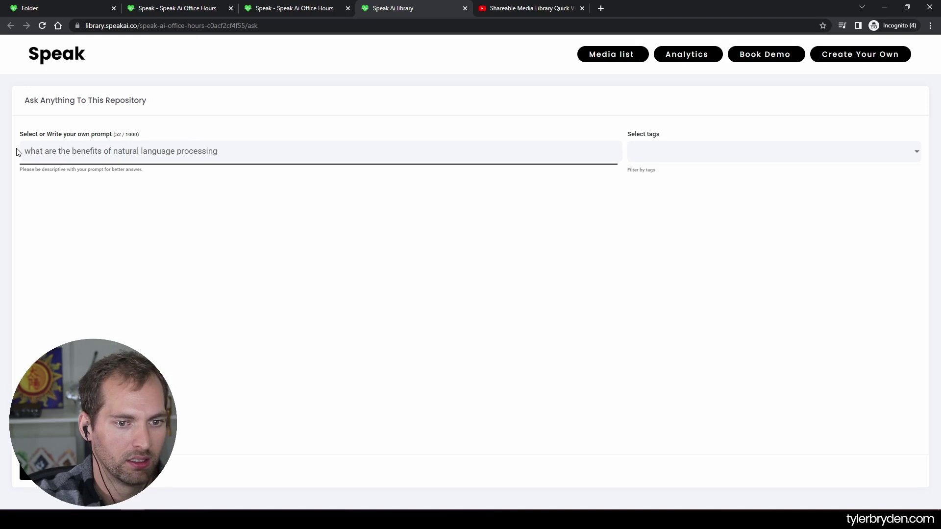
pyautogui.press('Return')
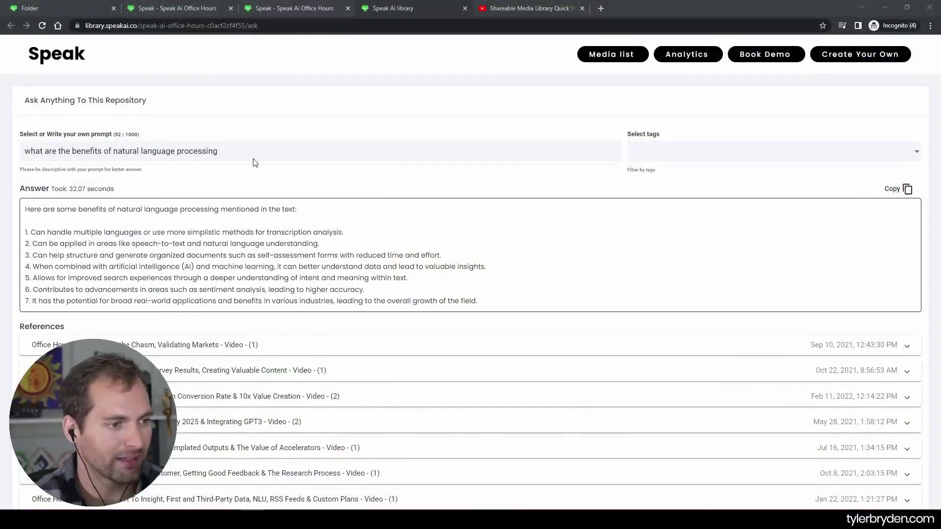
# Review the natural language processing answer and expand its Office Hours 32, Office Hours 39 and Office Hours 52 references.
pyautogui.scroll(-1, 255, 162)
pyautogui.scroll(-1, 332, 188)
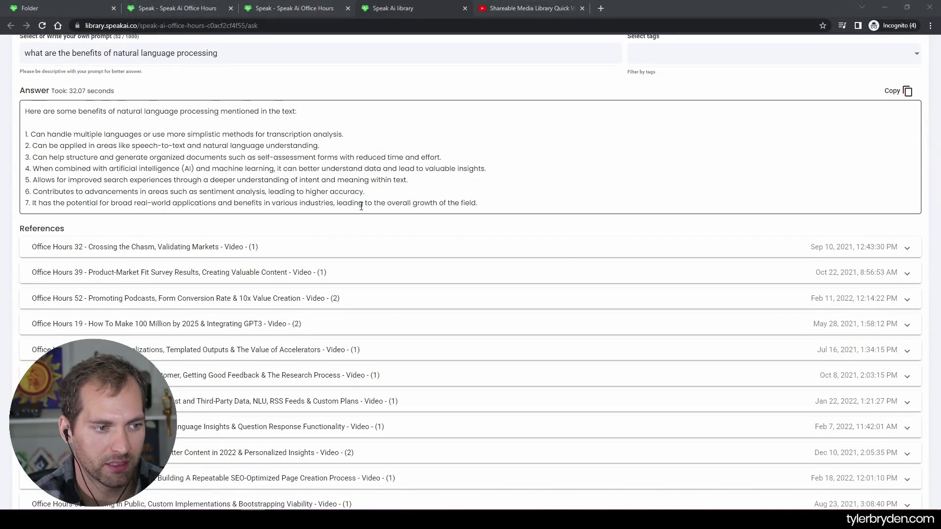
pyautogui.scroll(1, 175, 78)
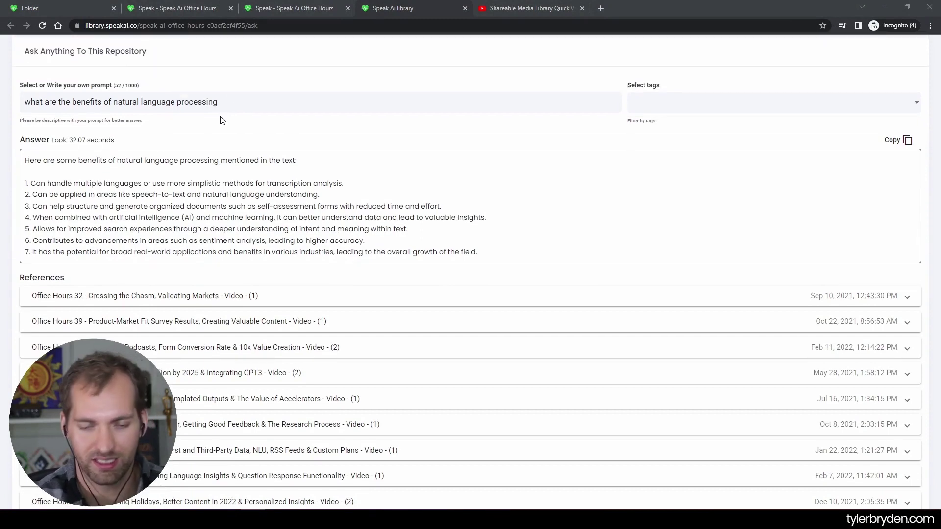
pyautogui.click(385, 291)
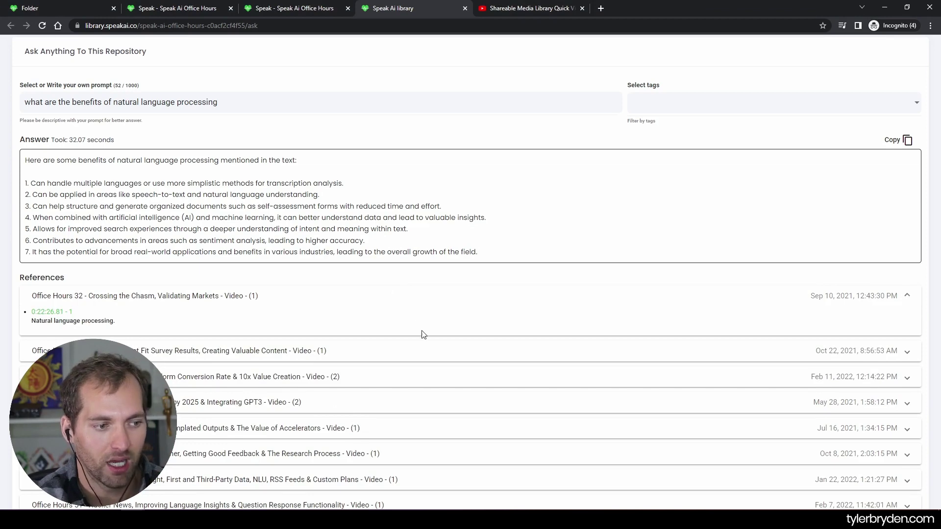
pyautogui.click(400, 365)
pyautogui.scroll(-1, 401, 366)
pyautogui.click(399, 367)
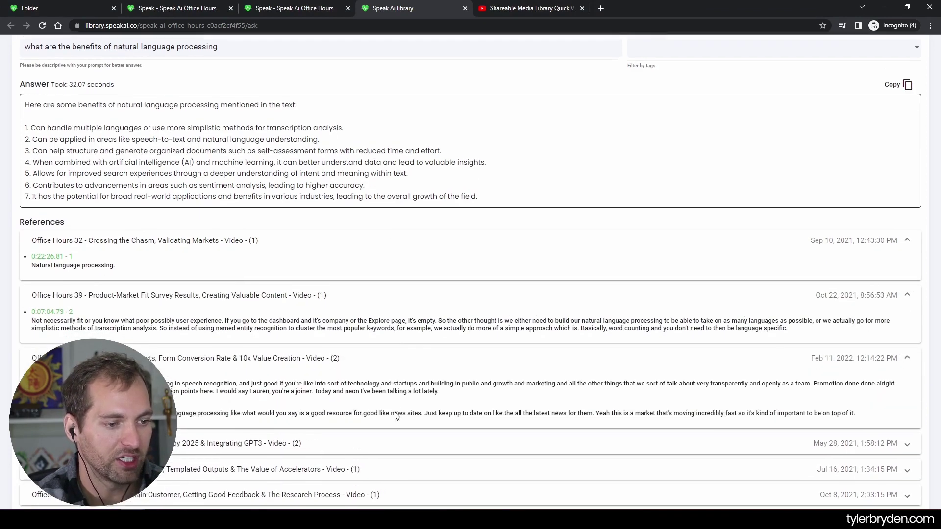
pyautogui.scroll(-2, 640, 349)
pyautogui.scroll(4, 700, 352)
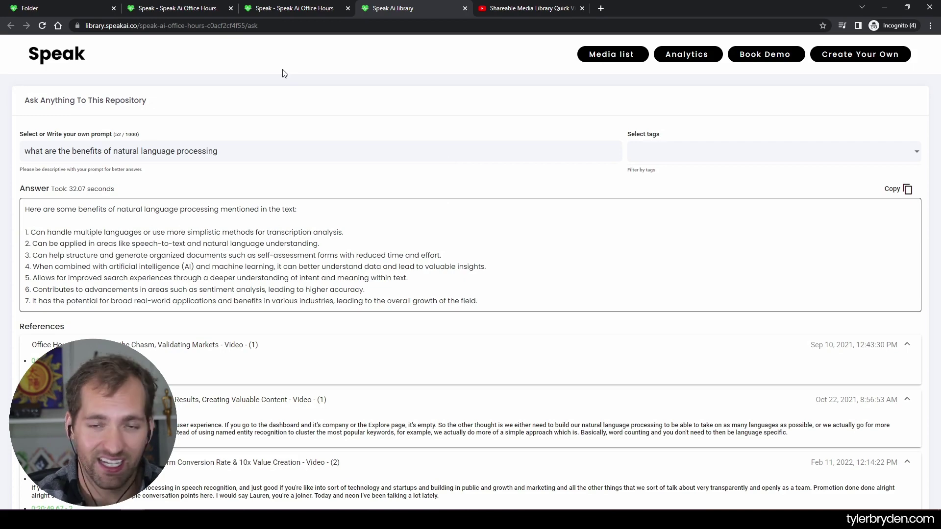
# Revisit the Office Hours library analytics and return to the natural language processing answer.
pyautogui.click(258, 7)
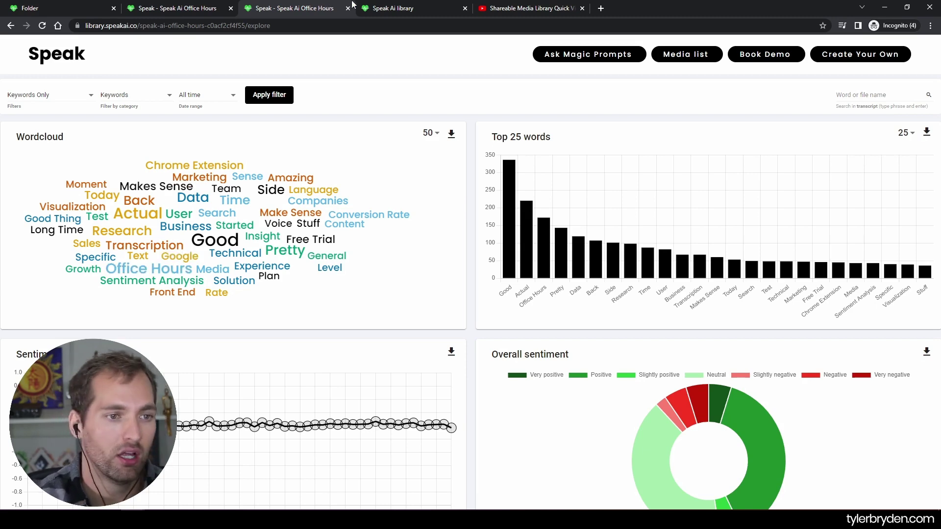
pyautogui.click(392, 9)
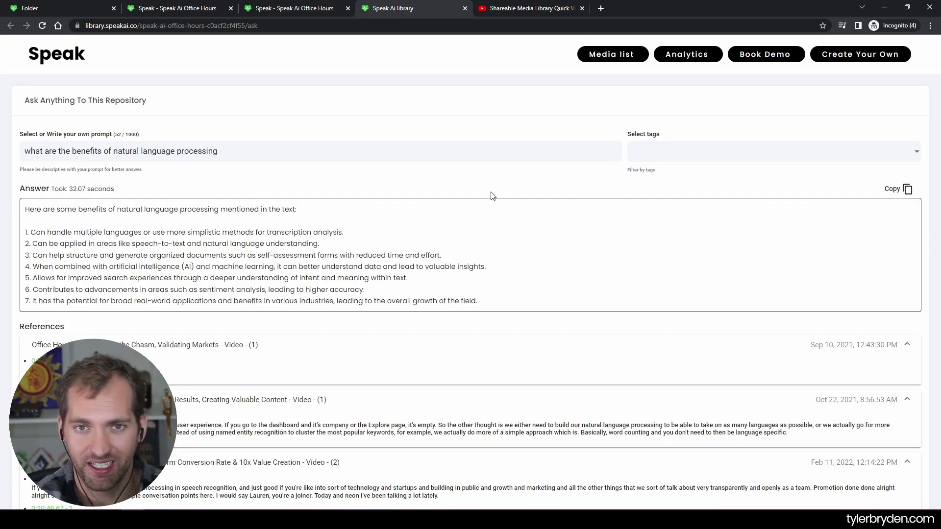